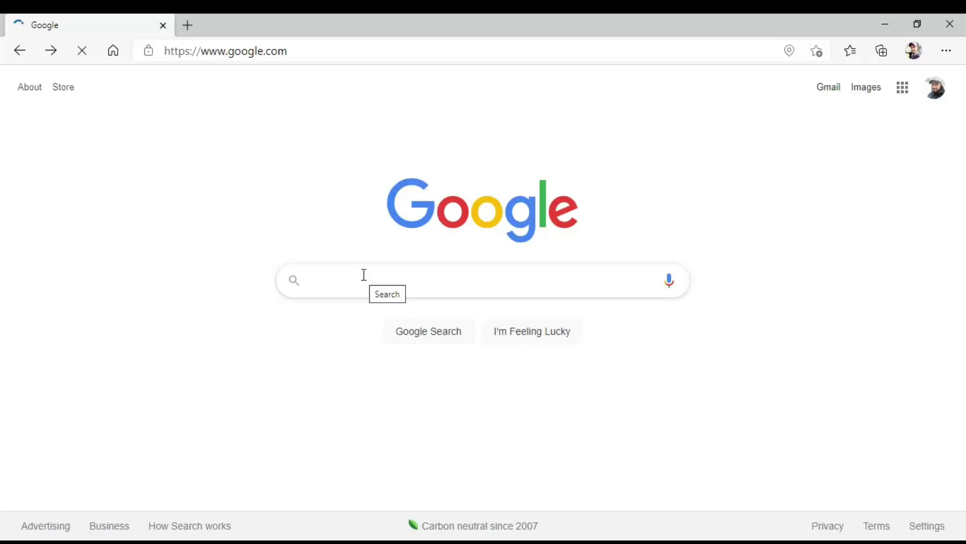
{"action": "type", "text": "aws educate"}
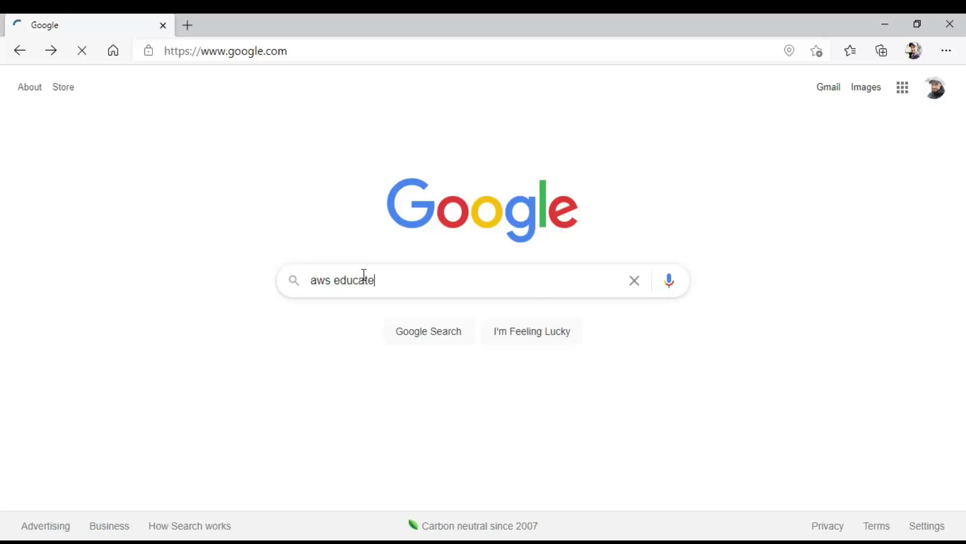
Run a Google search for 'aws educate'
{"action": "key", "text": "Return"}
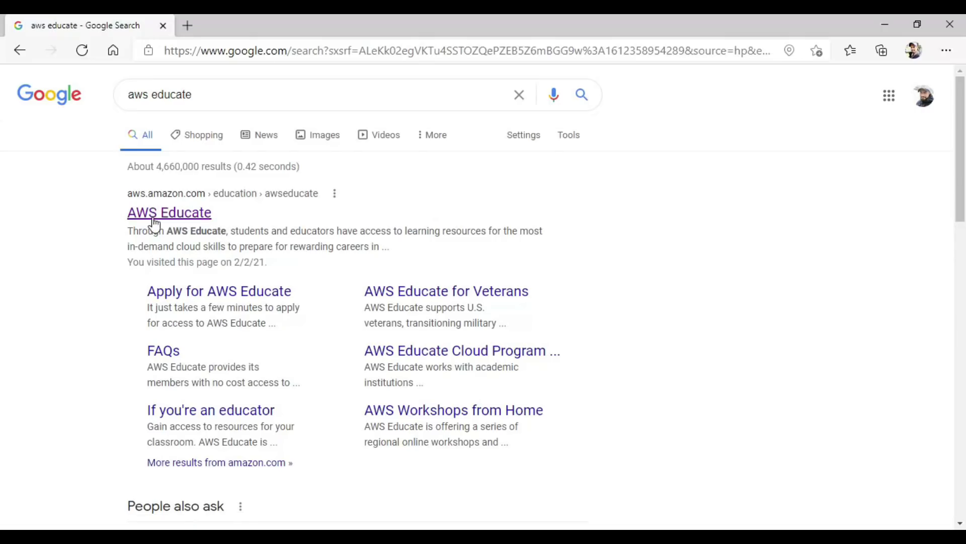
Open the official AWS Educate page and start the 'Join AWS Educate' application
{"action": "left_click", "coordinate": [159, 213]}
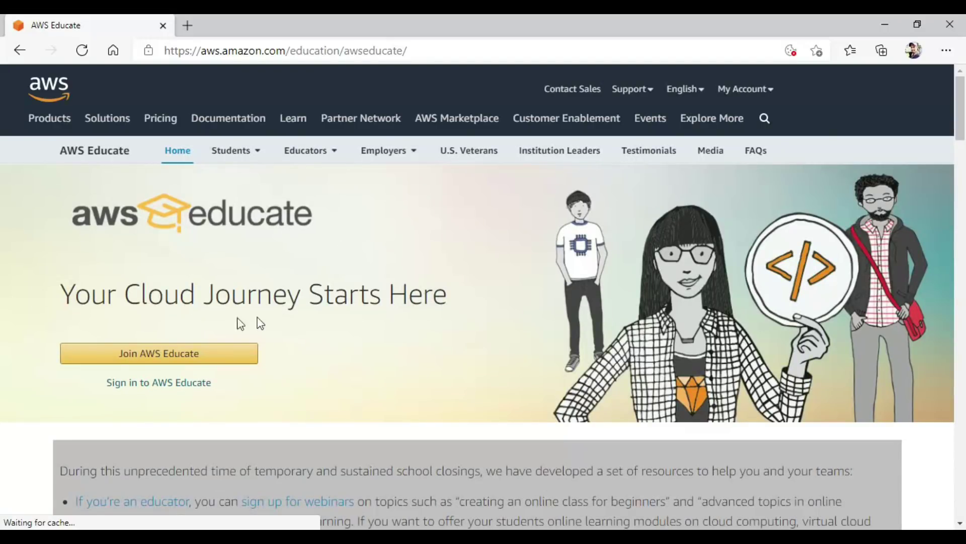
{"action": "left_click", "coordinate": [167, 354]}
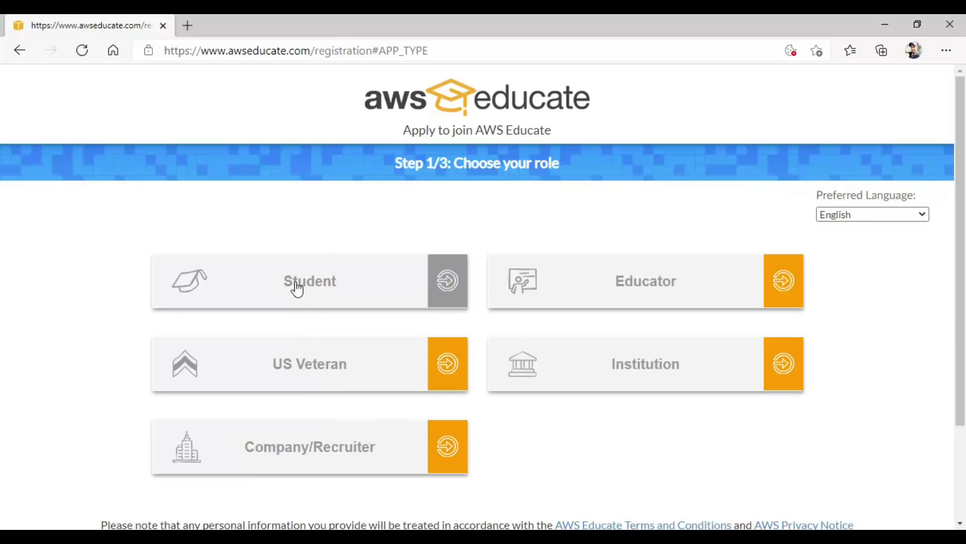
Choose Student as the role on the registration page
{"action": "left_click", "coordinate": [371, 287]}
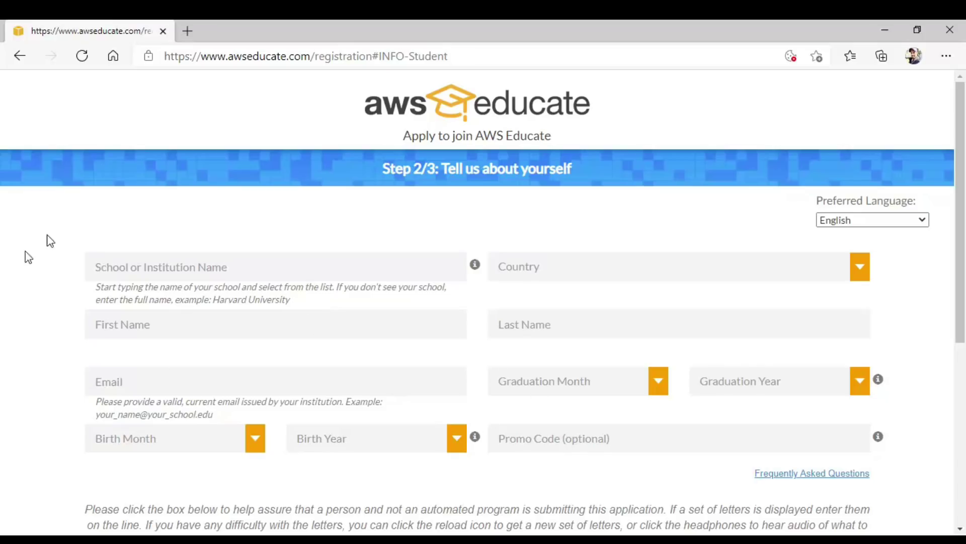
Pick the suggested school as the institution and set Country to United States
{"action": "left_click", "coordinate": [242, 261]}
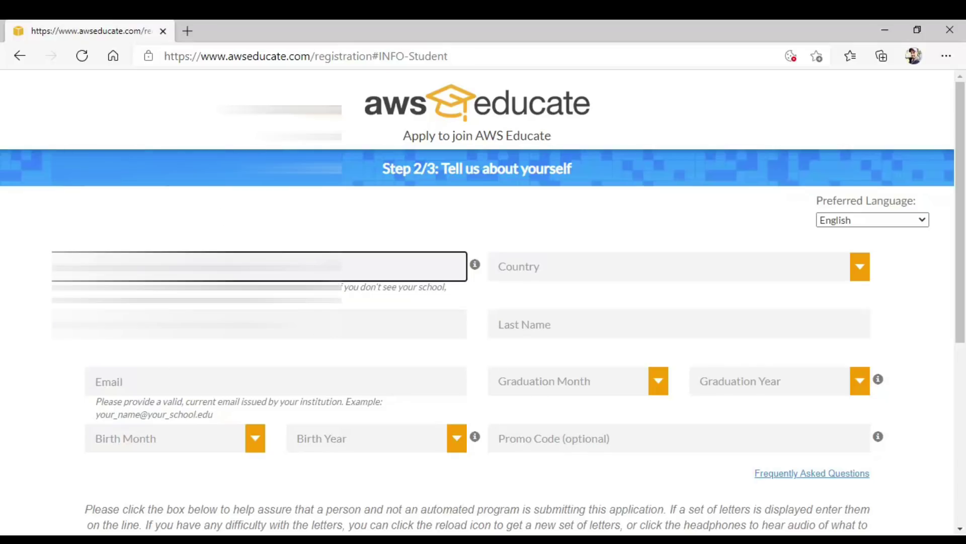
{"action": "type", "text": "row"}
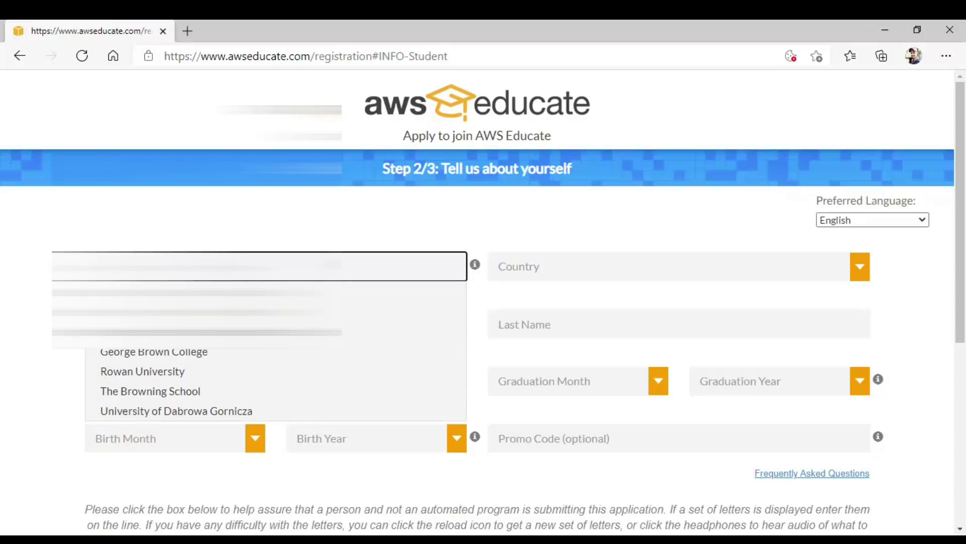
{"action": "key", "text": "Return"}
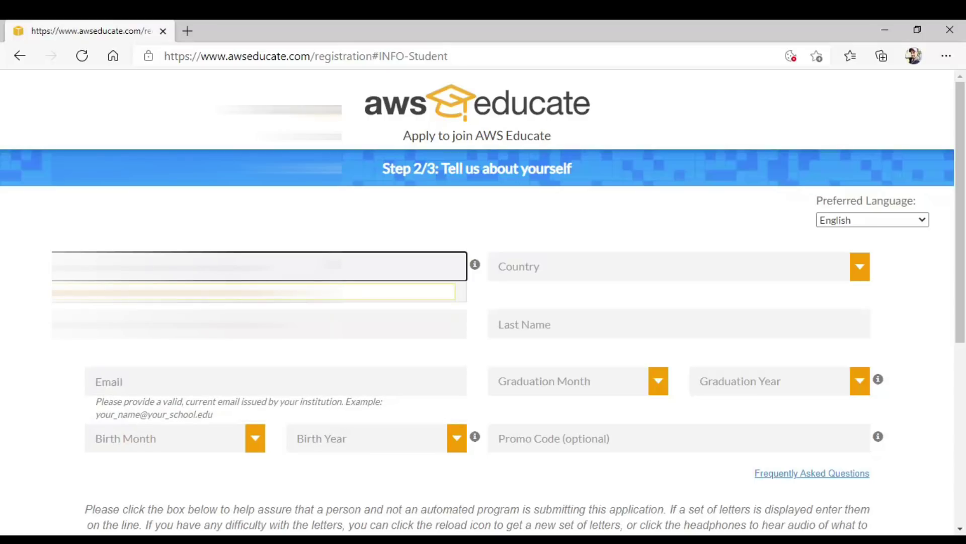
{"action": "left_click", "coordinate": [257, 291]}
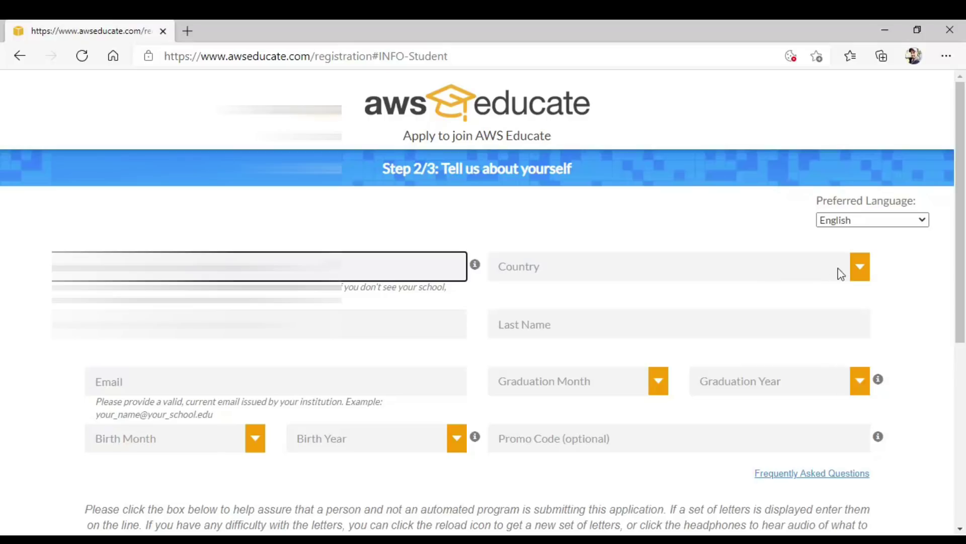
{"action": "left_click", "coordinate": [859, 266]}
{"action": "left_click", "coordinate": [736, 317]}
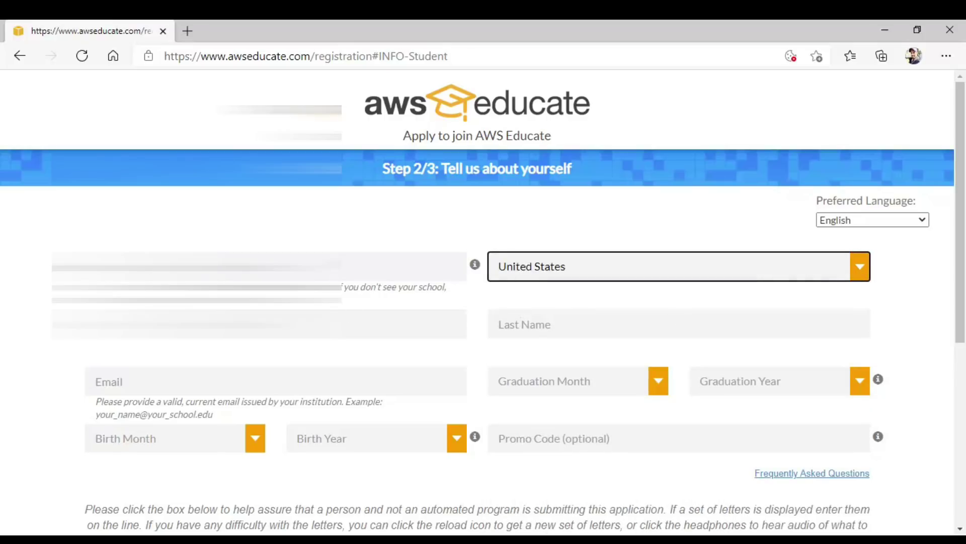
Autofill the first and last name and paste in the email address
{"action": "left_click", "coordinate": [332, 324]}
{"action": "left_click", "coordinate": [197, 168]}
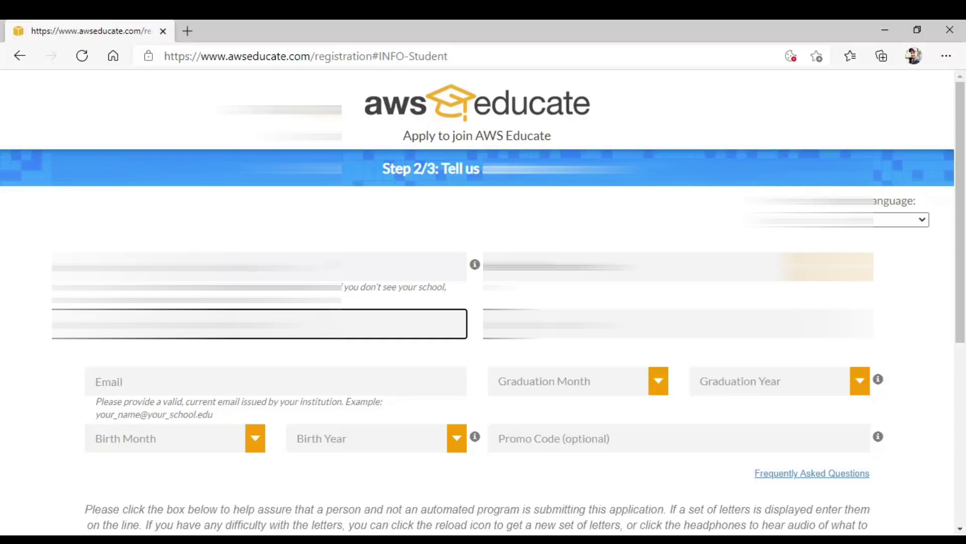
{"action": "key", "text": "Tab"}
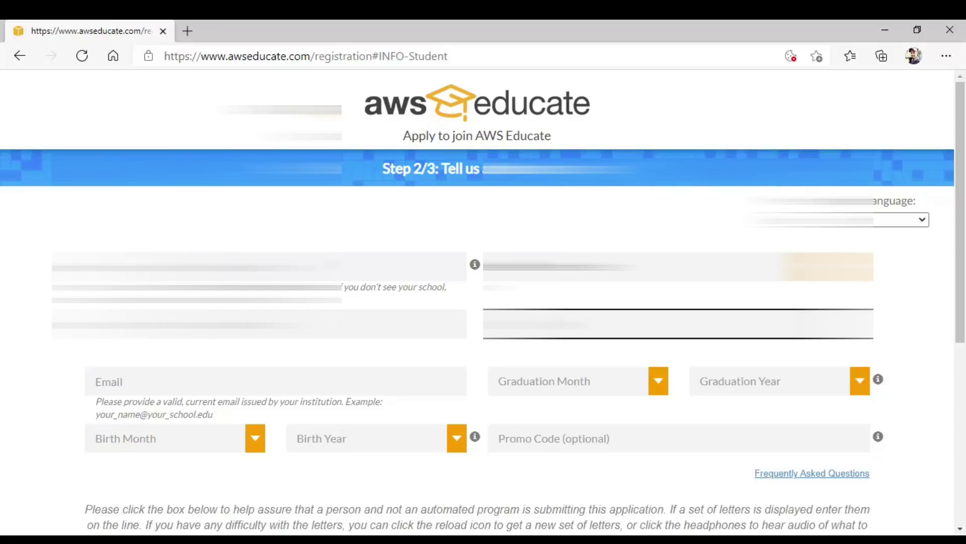
{"action": "key", "text": "Tab"}
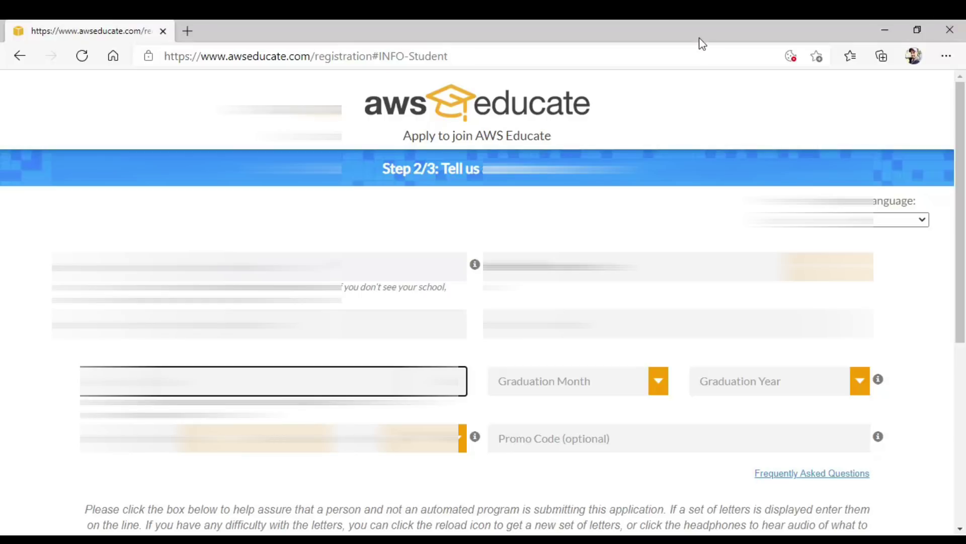
{"action": "right_click", "coordinate": [271, 381]}
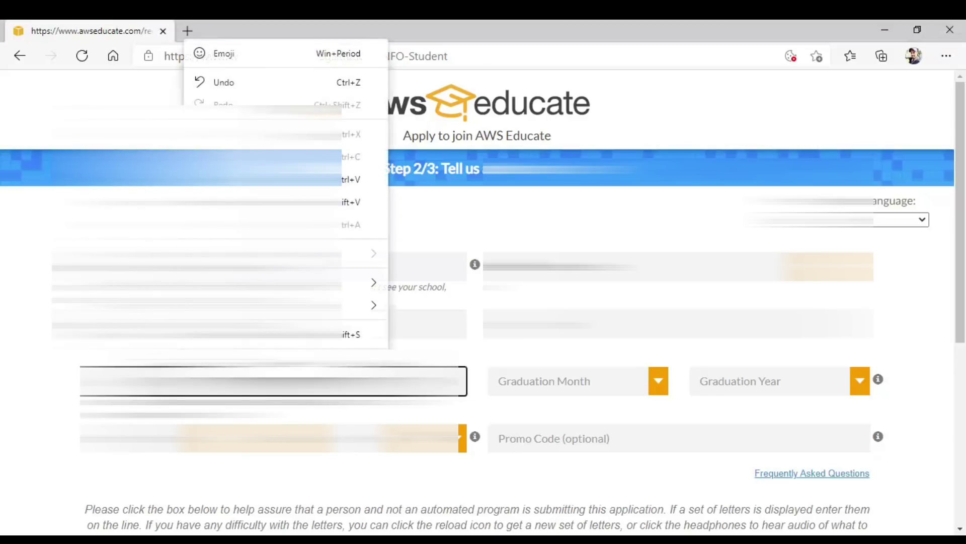
{"action": "left_click", "coordinate": [226, 201]}
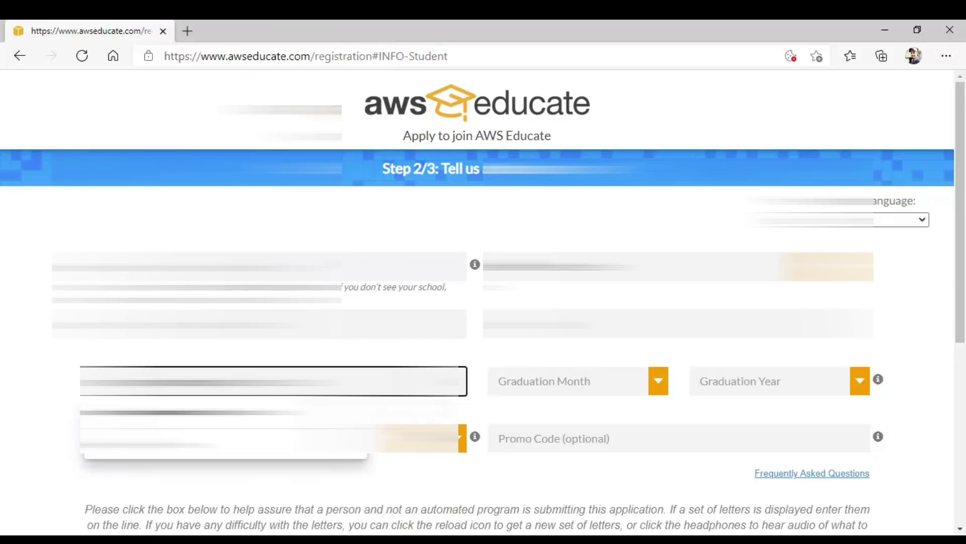
Set Graduation Month to 12 and Graduation Year to 2025
{"action": "left_click", "coordinate": [555, 385]}
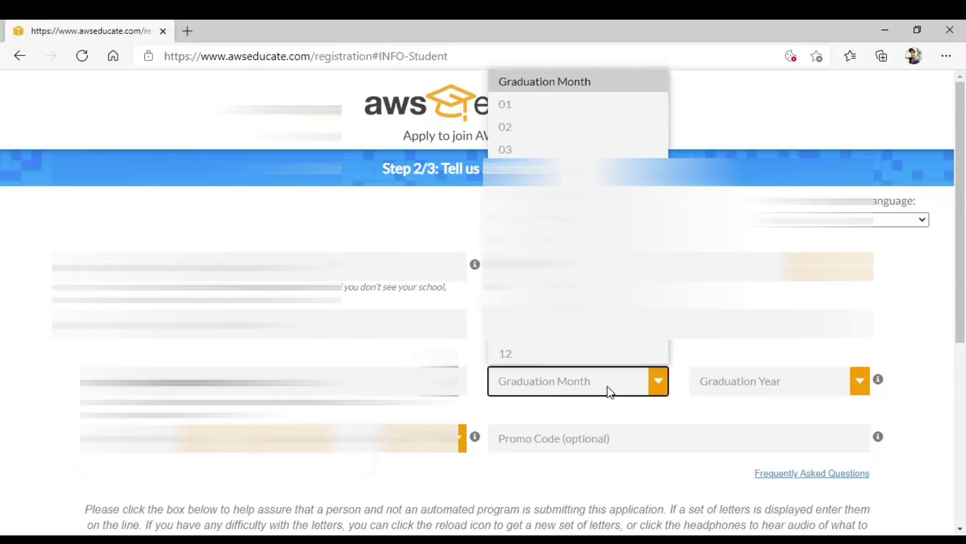
{"action": "left_click", "coordinate": [539, 353]}
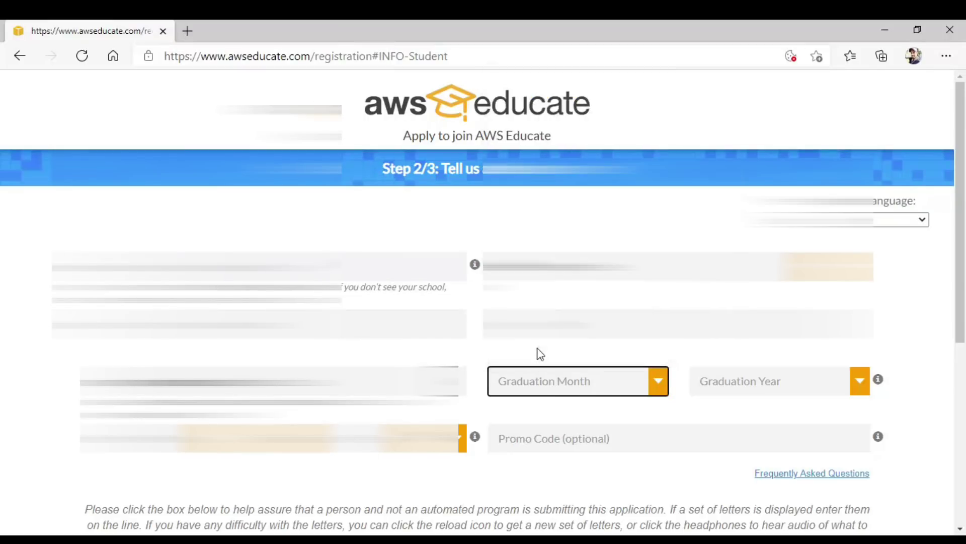
{"action": "left_click", "coordinate": [858, 377]}
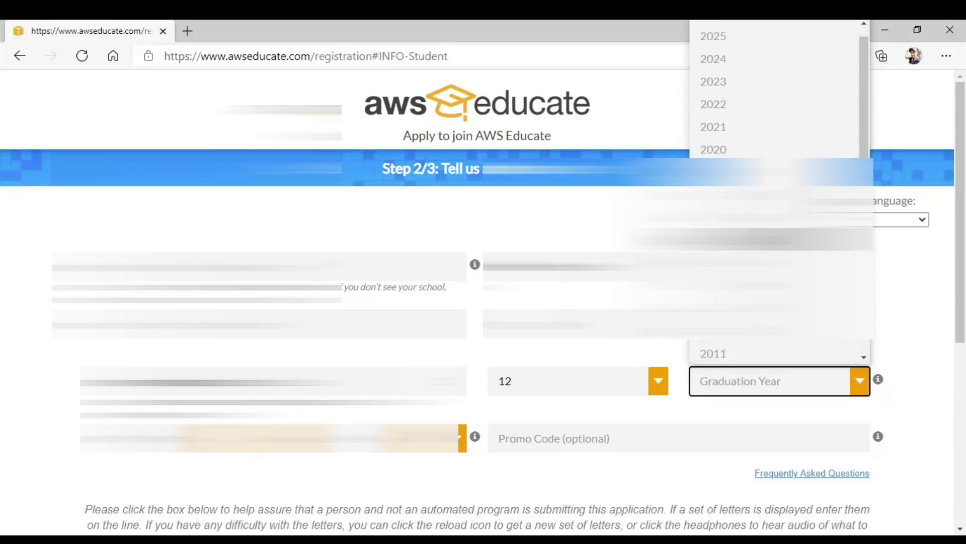
{"action": "left_click", "coordinate": [725, 35]}
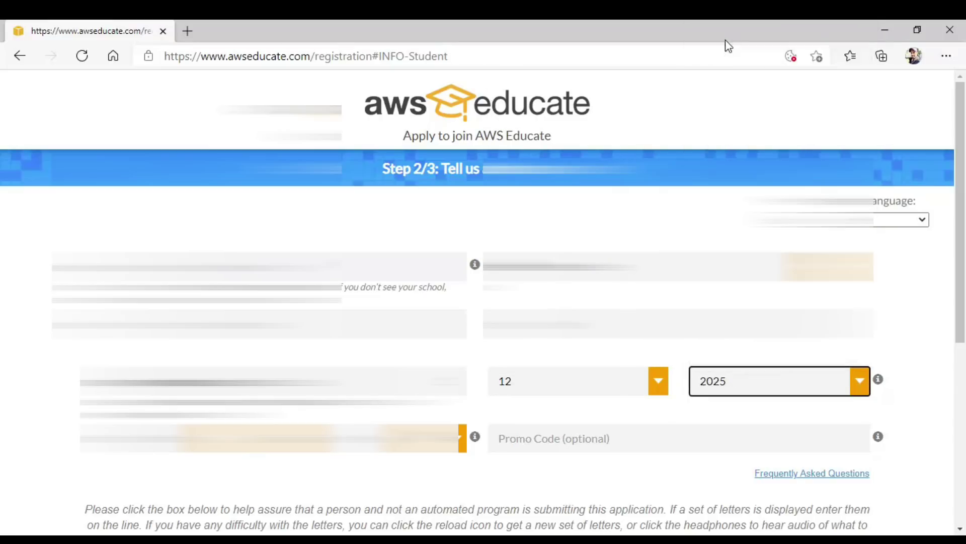
{"action": "scroll", "coordinate": [483, 302], "scroll_direction": "down", "scroll_amount": 1}
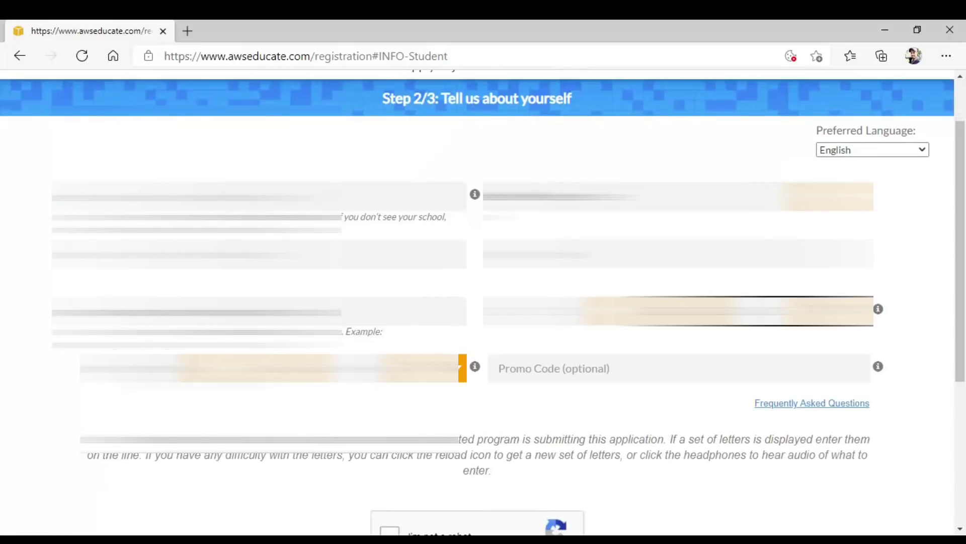
Choose a birth month and a birth year from their dropdowns
{"action": "left_click", "coordinate": [272, 368]}
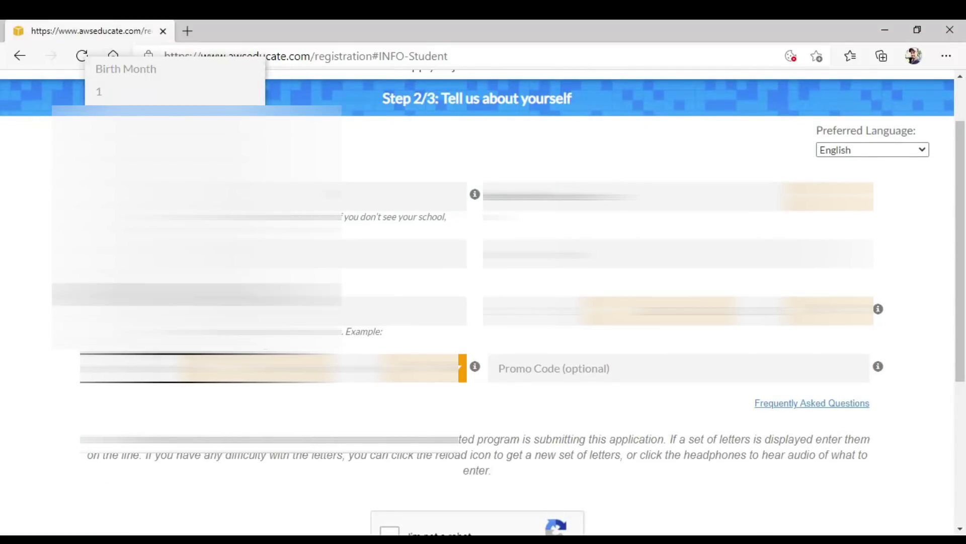
{"action": "left_click", "coordinate": [174, 92]}
{"action": "left_click", "coordinate": [461, 365]}
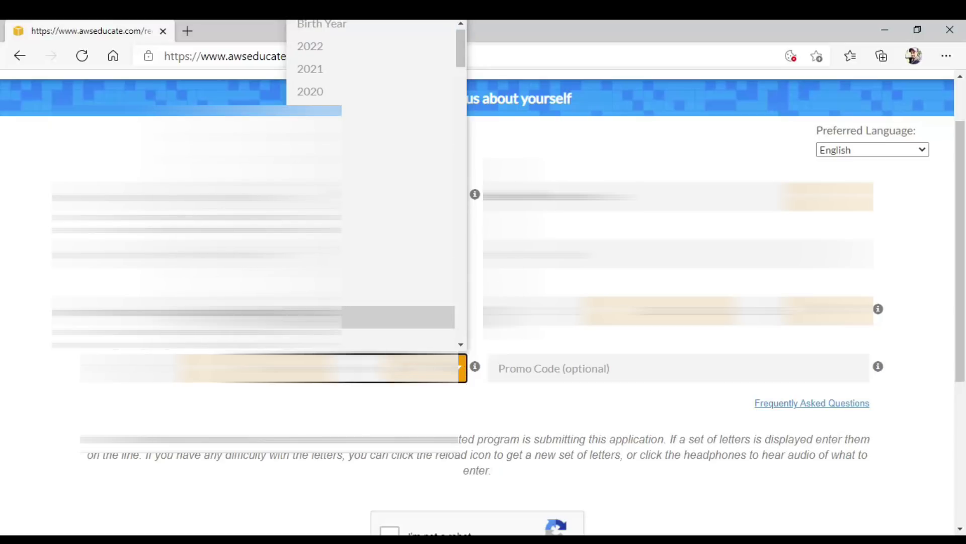
{"action": "scroll", "coordinate": [302, 227], "scroll_direction": "down", "scroll_amount": 3}
{"action": "scroll", "coordinate": [302, 227], "scroll_direction": "down", "scroll_amount": 2}
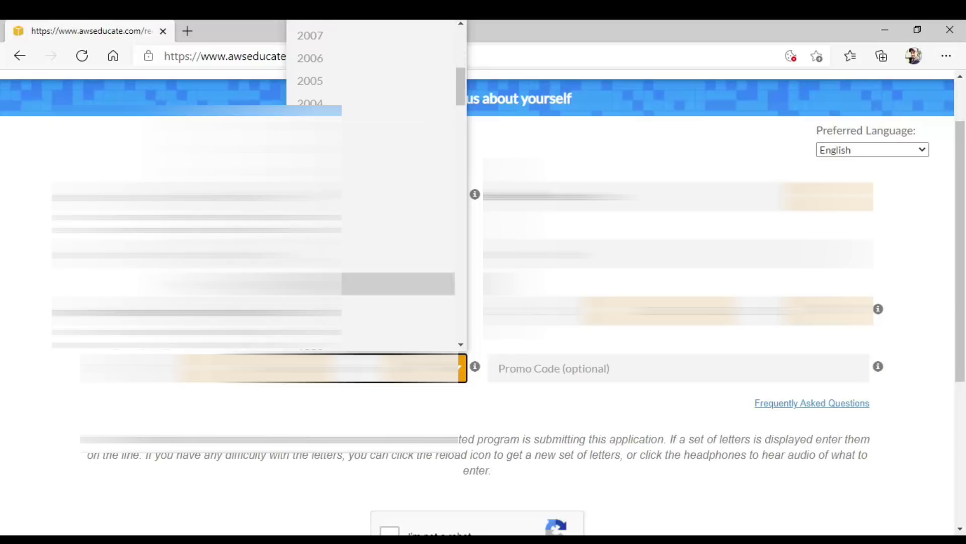
{"action": "left_click", "coordinate": [302, 239]}
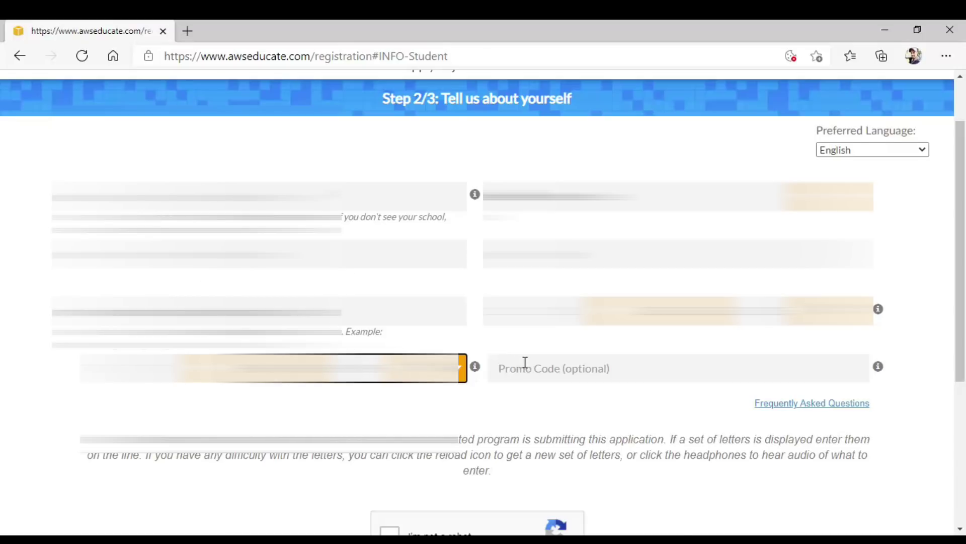
{"action": "scroll", "coordinate": [528, 368], "scroll_direction": "down", "scroll_amount": 2}
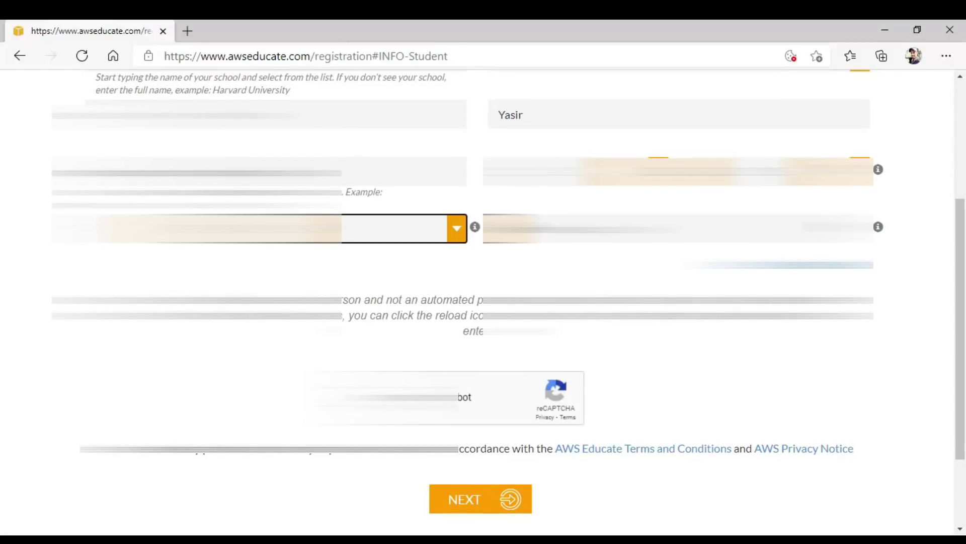
Pass the reCAPTCHA by selecting the three palm tree images, then submit the details
{"action": "key", "text": "Tab"}
{"action": "key", "text": "space"}
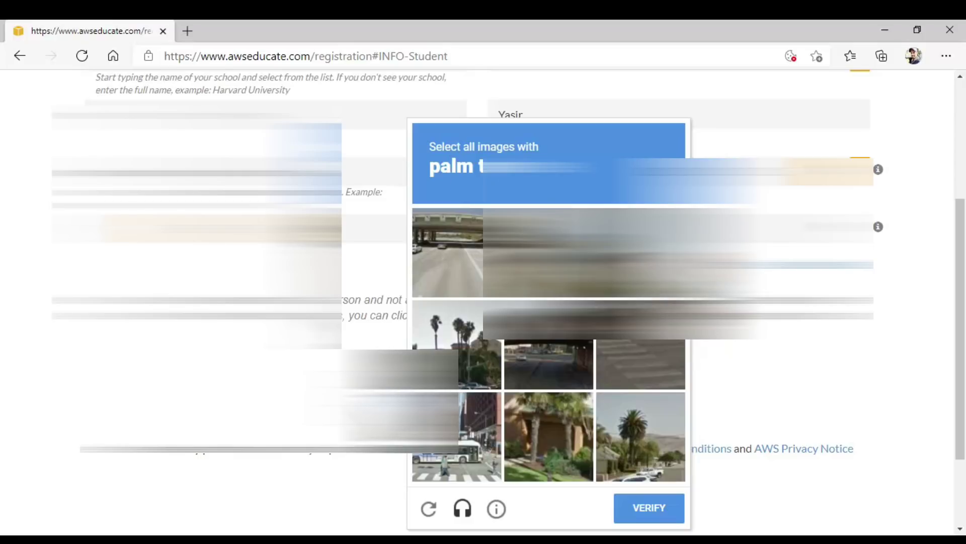
{"action": "left_click", "coordinate": [553, 436]}
{"action": "left_click", "coordinate": [647, 433]}
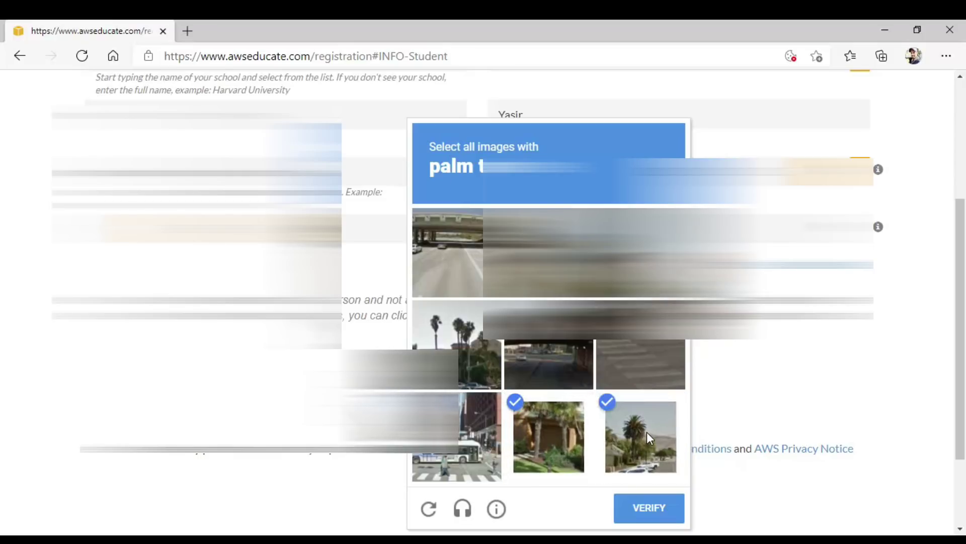
{"action": "left_click", "coordinate": [468, 348]}
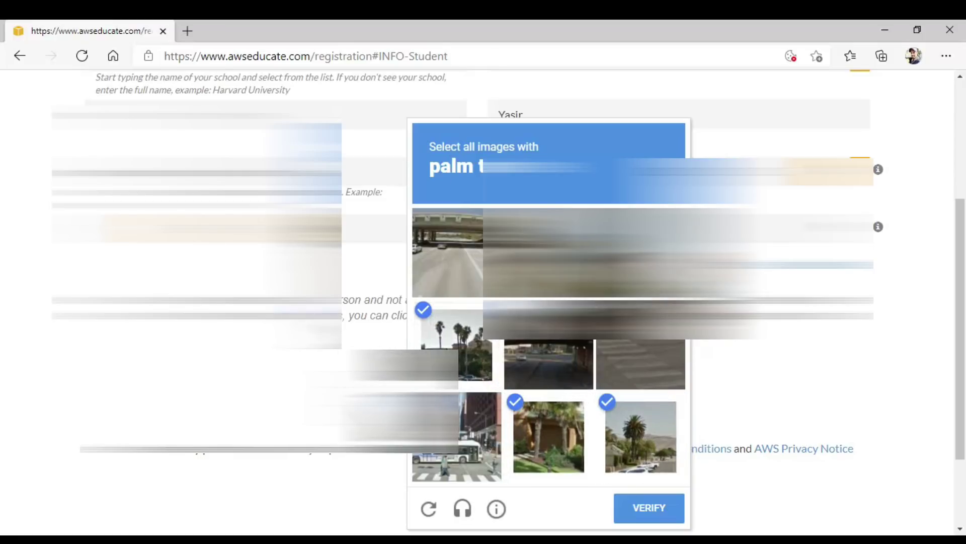
{"action": "left_click", "coordinate": [649, 508]}
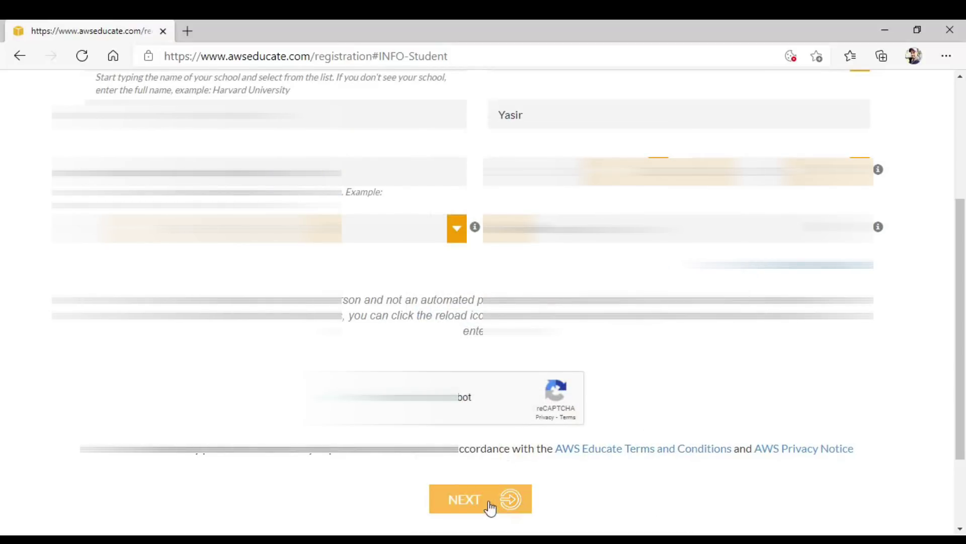
{"action": "left_click", "coordinate": [484, 499]}
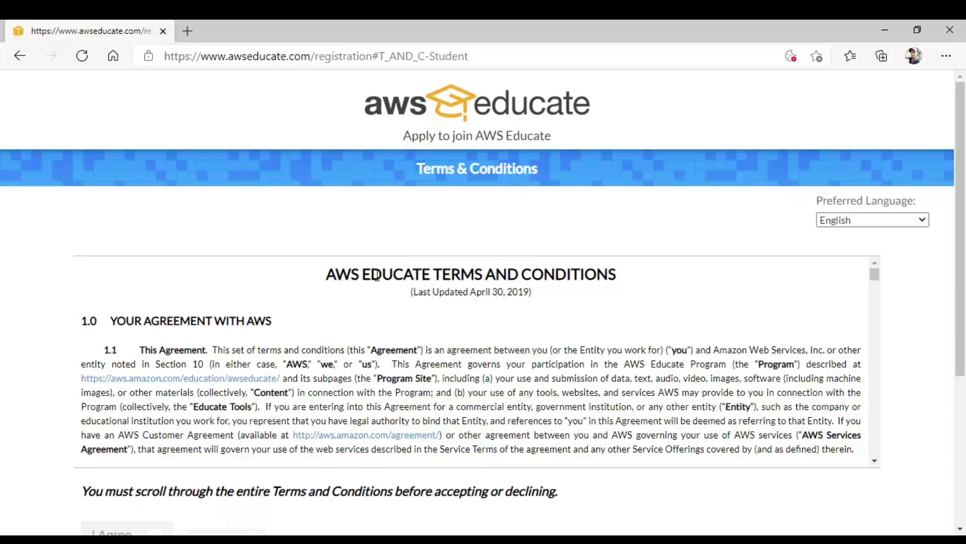
{"action": "scroll", "coordinate": [474, 324], "scroll_direction": "down", "scroll_amount": 4}
{"action": "scroll", "coordinate": [474, 323], "scroll_direction": "down", "scroll_amount": 3}
{"action": "scroll", "coordinate": [474, 324], "scroll_direction": "down", "scroll_amount": 4}
{"action": "scroll", "coordinate": [475, 323], "scroll_direction": "down", "scroll_amount": 3}
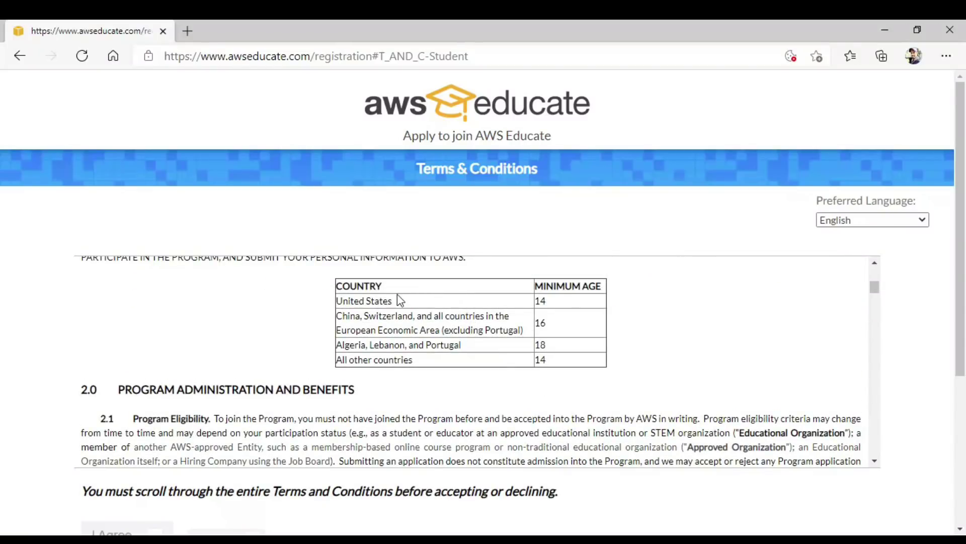
{"action": "scroll", "coordinate": [378, 301], "scroll_direction": "up", "scroll_amount": 1}
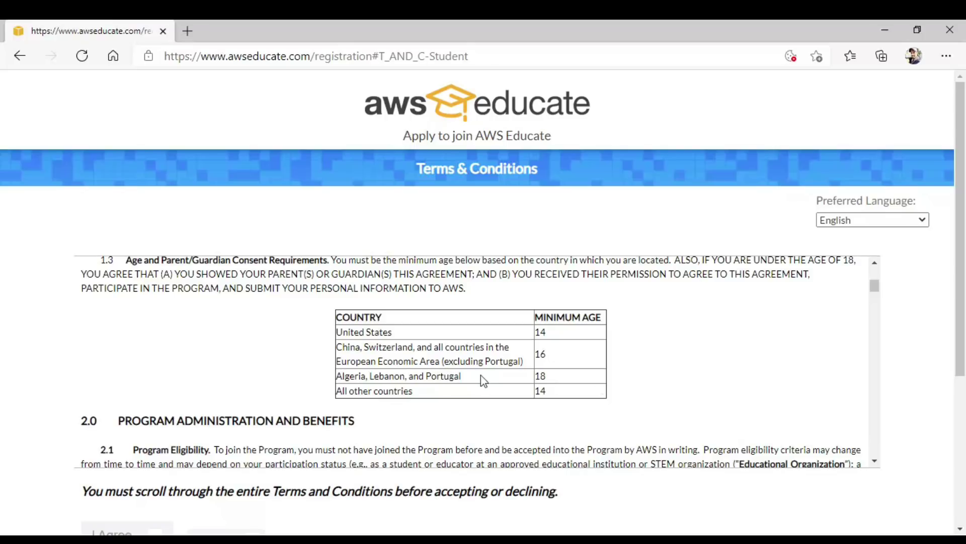
{"action": "scroll", "coordinate": [481, 379], "scroll_direction": "down", "scroll_amount": 8}
{"action": "scroll", "coordinate": [481, 379], "scroll_direction": "down", "scroll_amount": 8}
{"action": "scroll", "coordinate": [480, 379], "scroll_direction": "down", "scroll_amount": 8}
{"action": "scroll", "coordinate": [481, 379], "scroll_direction": "down", "scroll_amount": 8}
{"action": "scroll", "coordinate": [332, 423], "scroll_direction": "down", "scroll_amount": 2}
{"action": "scroll", "coordinate": [332, 423], "scroll_direction": "down", "scroll_amount": 2}
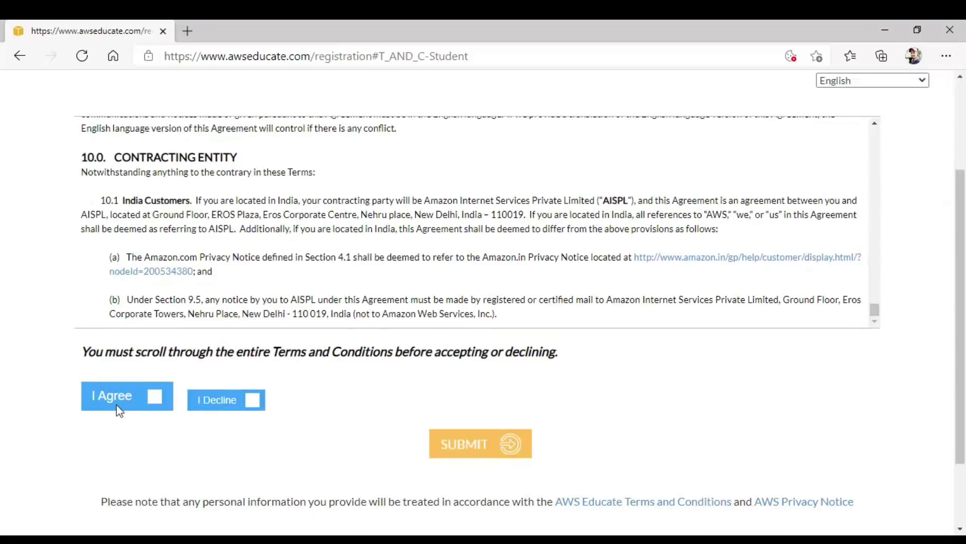
Tick 'I Agree' on the Terms and Conditions and submit the application
{"action": "left_click", "coordinate": [162, 398]}
{"action": "scroll", "coordinate": [484, 377], "scroll_direction": "down", "scroll_amount": 3}
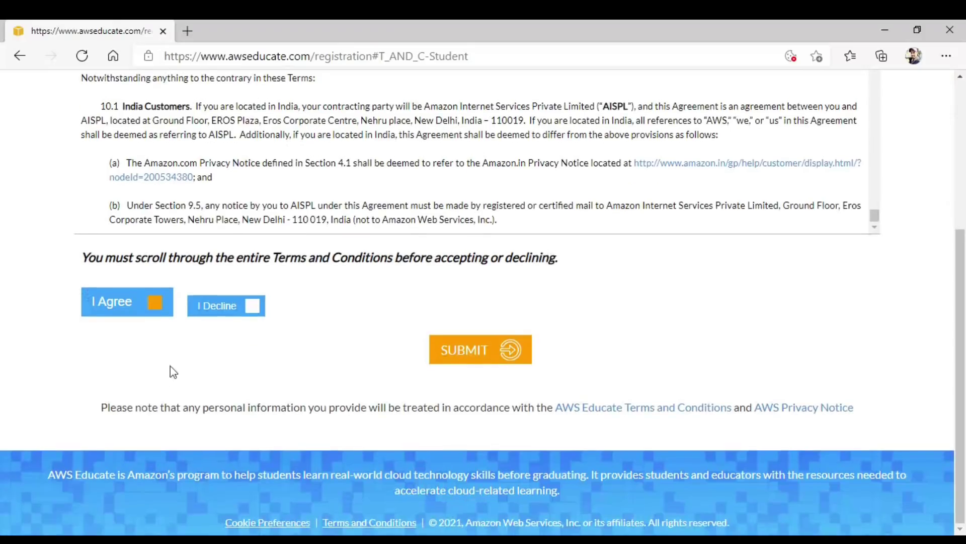
{"action": "left_click", "coordinate": [474, 349]}
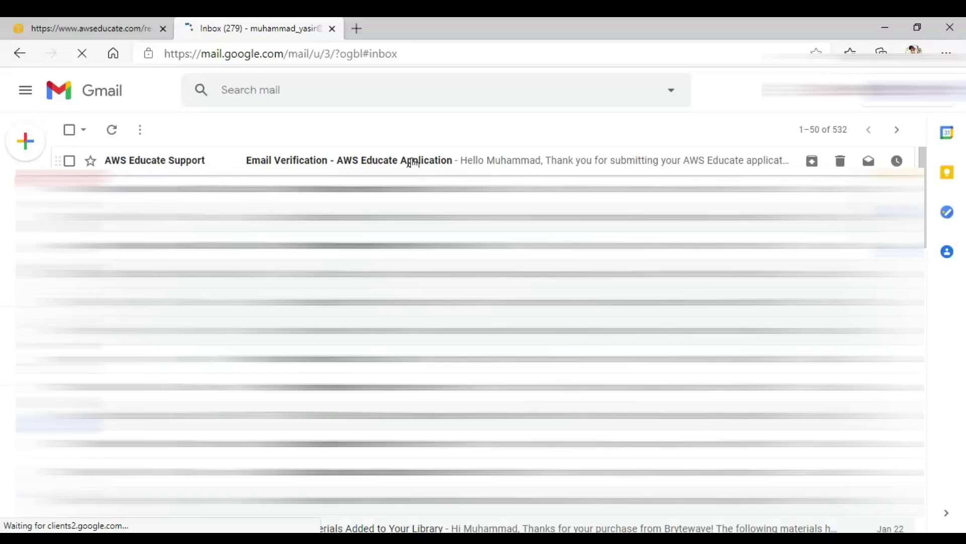
Open the AWS Educate Email Verification message and follow its ConfirmEmail link
{"action": "left_click", "coordinate": [411, 160]}
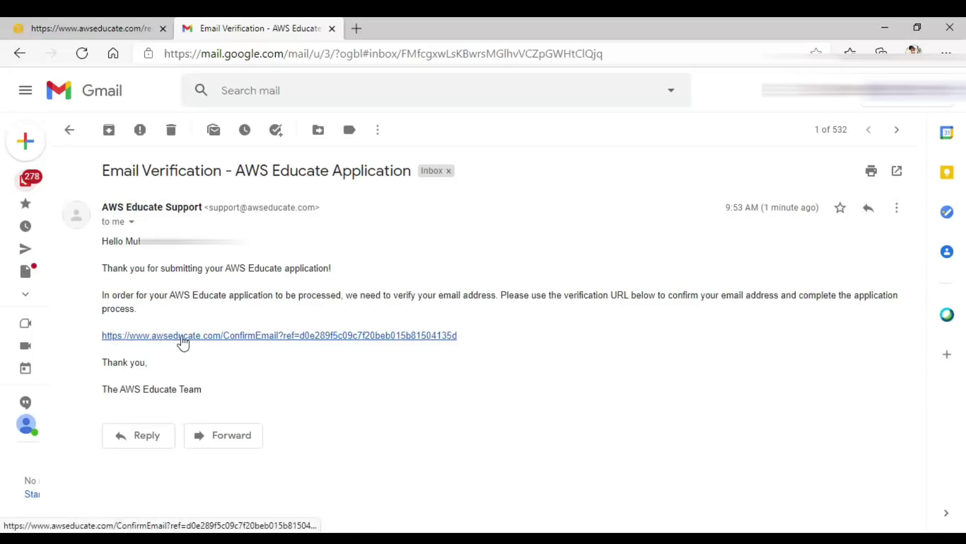
{"action": "left_click", "coordinate": [238, 337]}
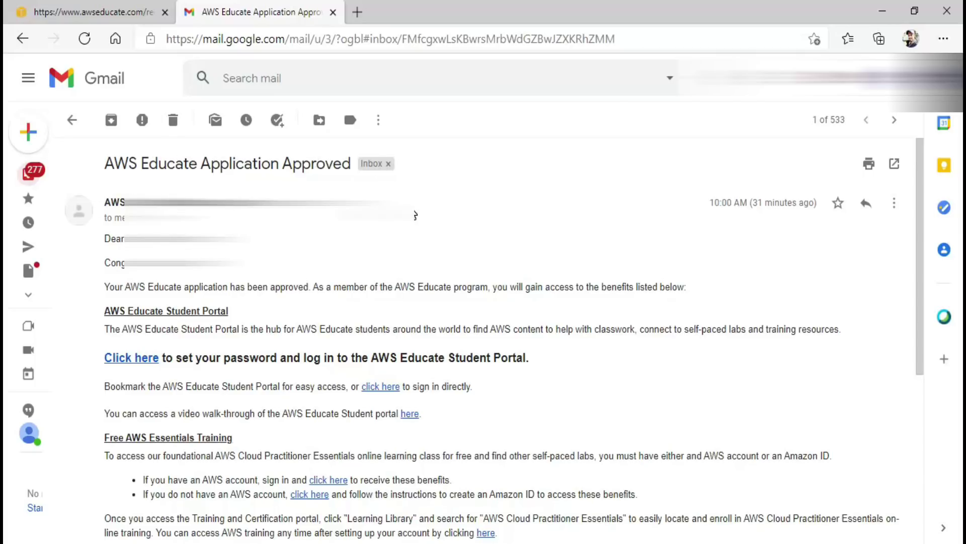
{"action": "scroll", "coordinate": [416, 216], "scroll_direction": "down", "scroll_amount": 1}
{"action": "scroll", "coordinate": [415, 216], "scroll_direction": "down", "scroll_amount": 2}
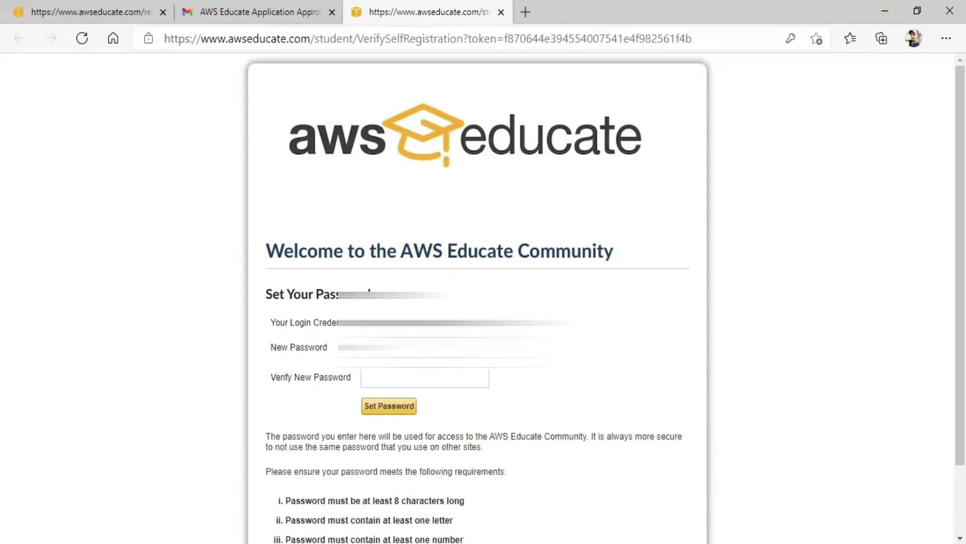
Enter the password in the New Password and Verify New Password fields
{"action": "left_click", "coordinate": [450, 346]}
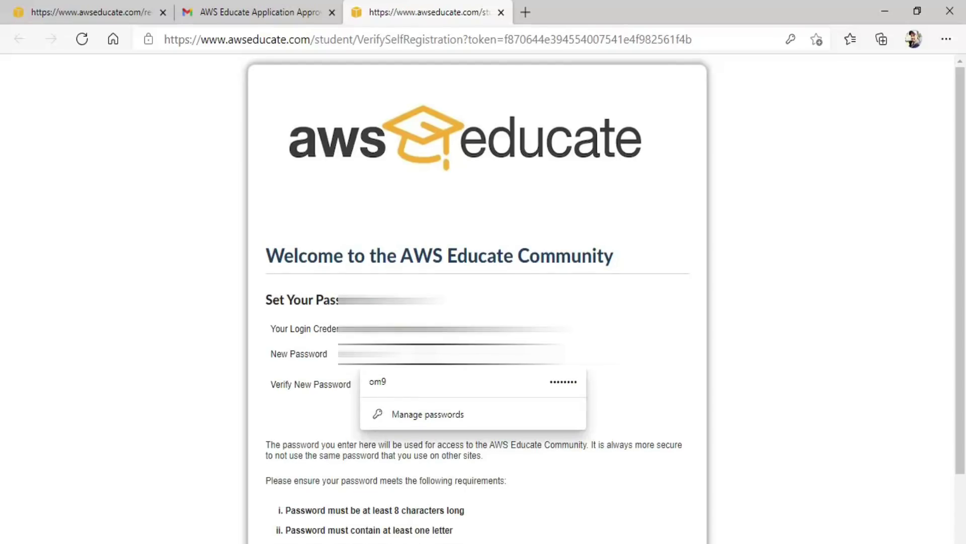
{"action": "key", "text": "Escape"}
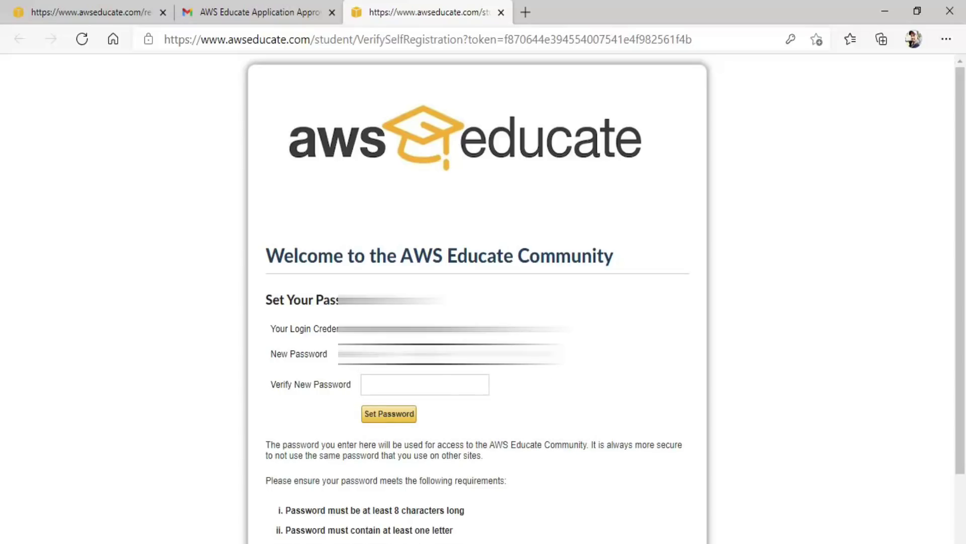
{"action": "left_click", "coordinate": [453, 387]}
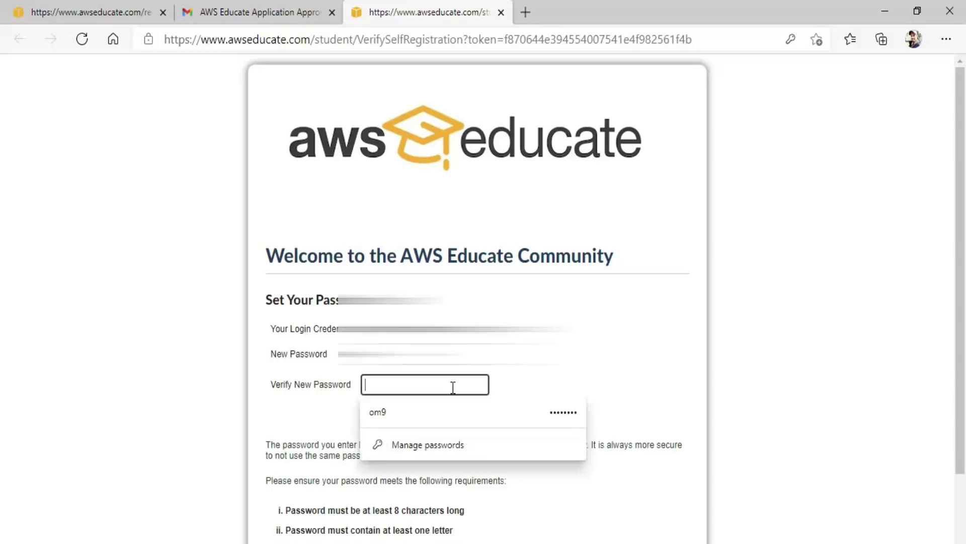
{"action": "type", "text": "•"}
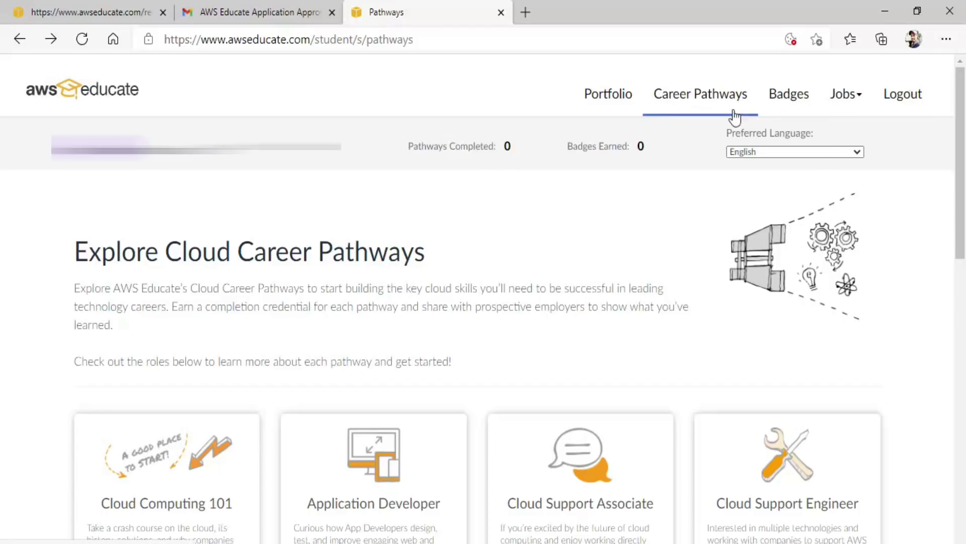
{"action": "left_click", "coordinate": [608, 93]}
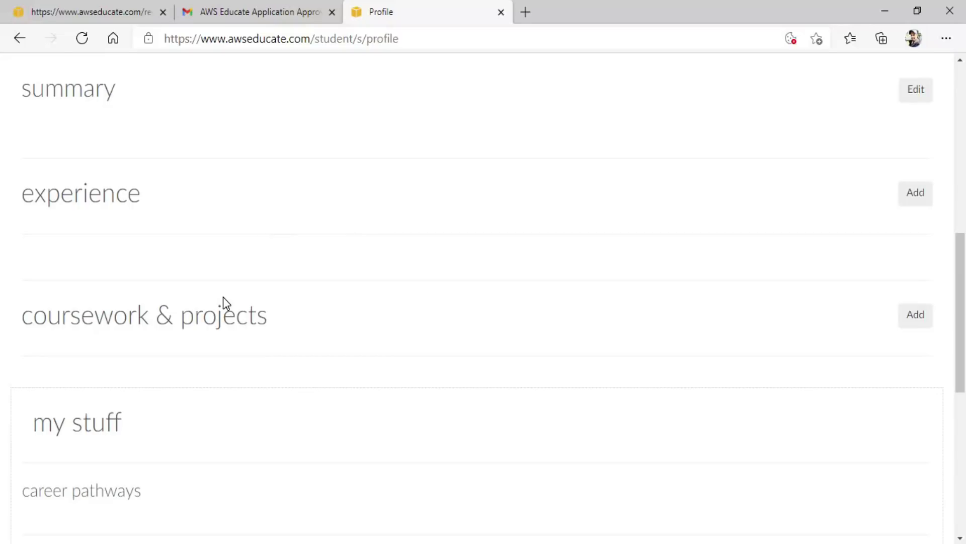
{"action": "scroll", "coordinate": [223, 297], "scroll_direction": "down", "scroll_amount": 5}
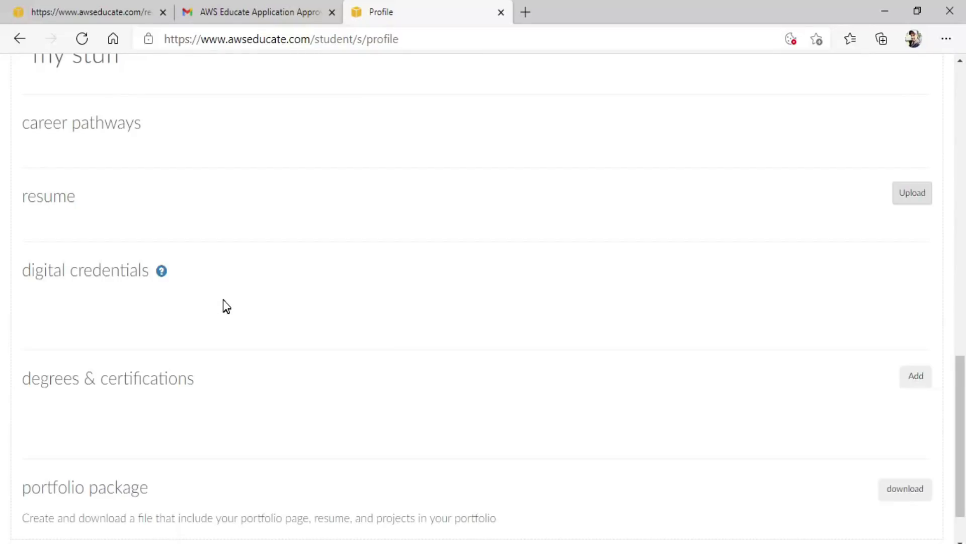
{"action": "scroll", "coordinate": [279, 275], "scroll_direction": "down", "scroll_amount": 1}
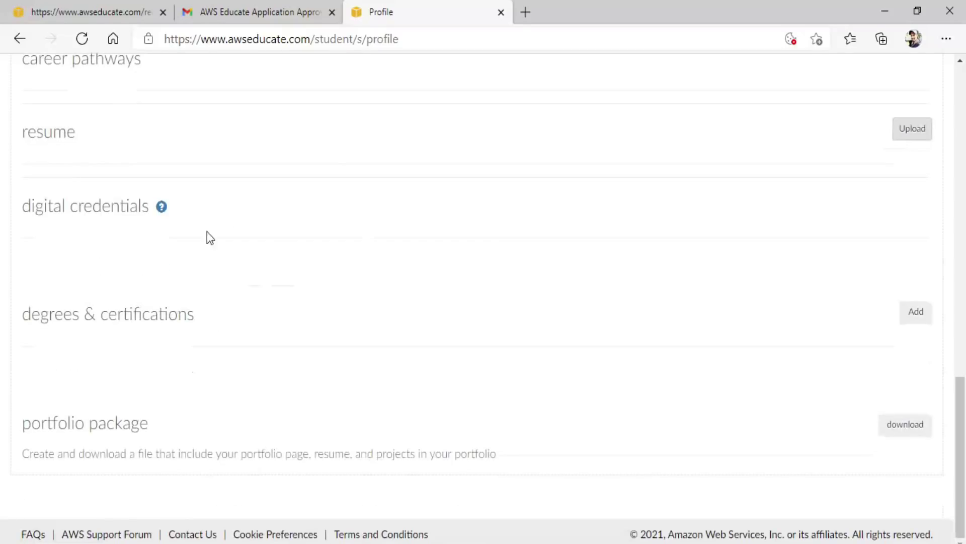
{"action": "scroll", "coordinate": [192, 206], "scroll_direction": "up", "scroll_amount": 8}
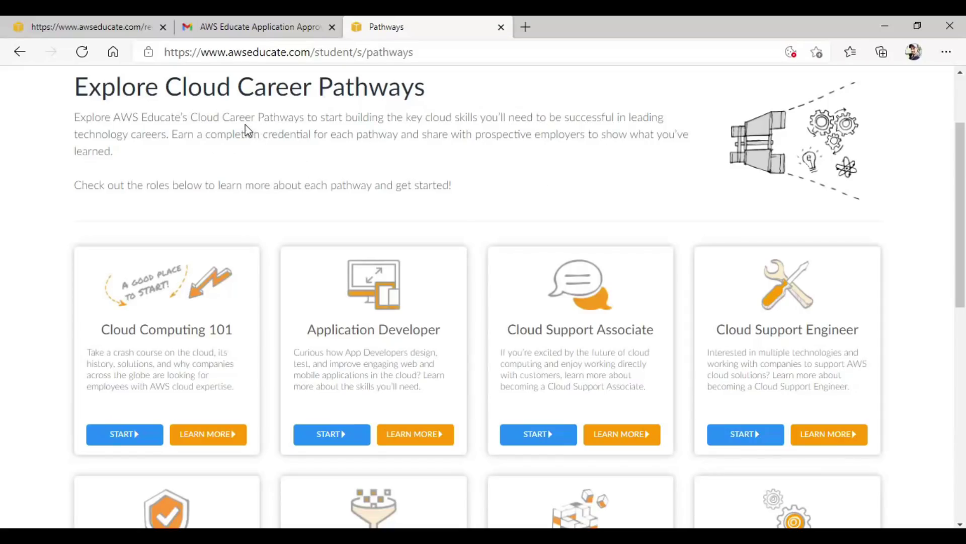
{"action": "scroll", "coordinate": [375, 154], "scroll_direction": "down", "scroll_amount": 1}
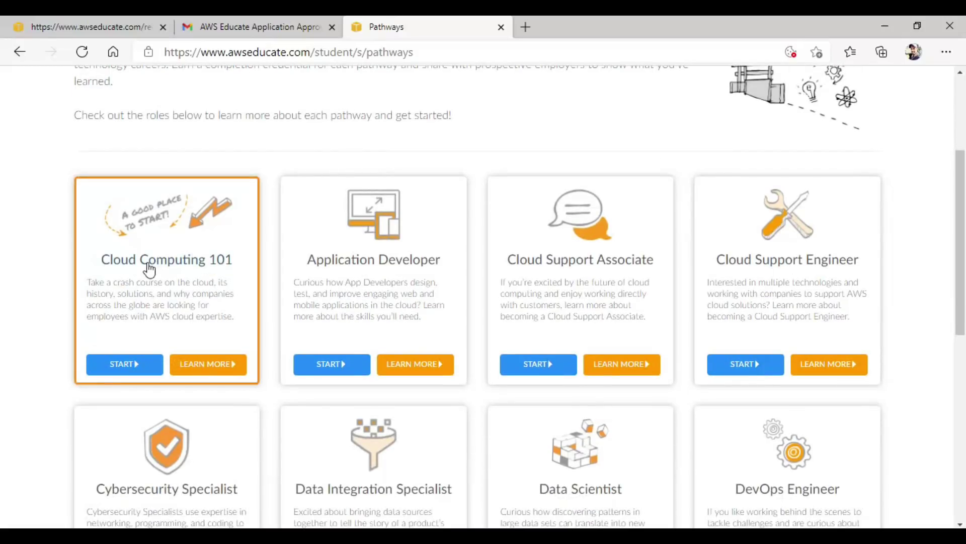
{"action": "scroll", "coordinate": [149, 268], "scroll_direction": "down", "scroll_amount": 1}
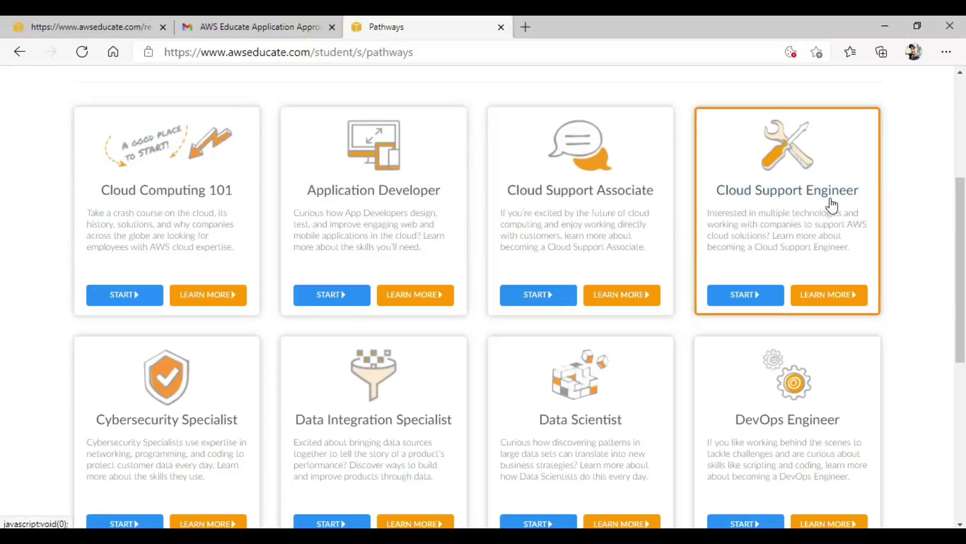
{"action": "scroll", "coordinate": [831, 204], "scroll_direction": "down", "scroll_amount": 1}
{"action": "scroll", "coordinate": [831, 204], "scroll_direction": "down", "scroll_amount": 2}
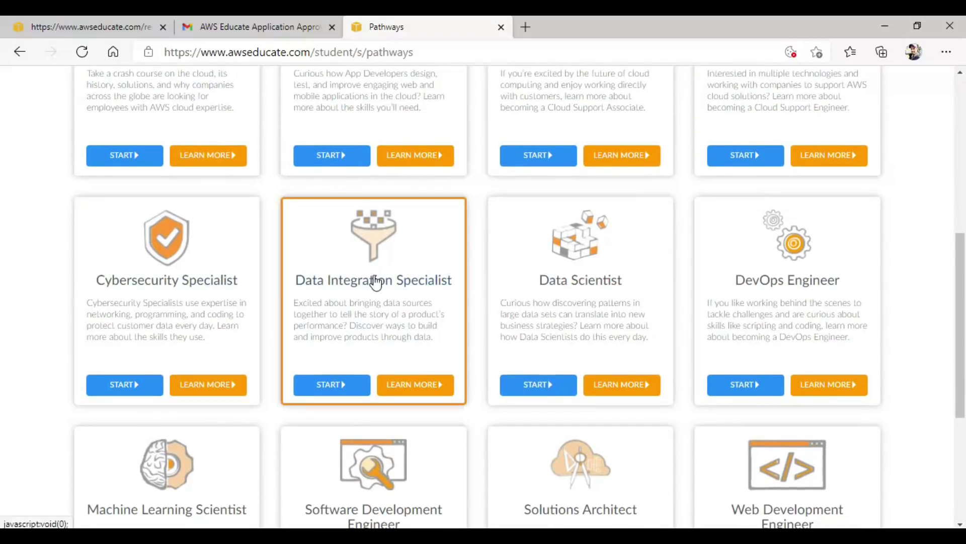
{"action": "scroll", "coordinate": [793, 303], "scroll_direction": "down", "scroll_amount": 2}
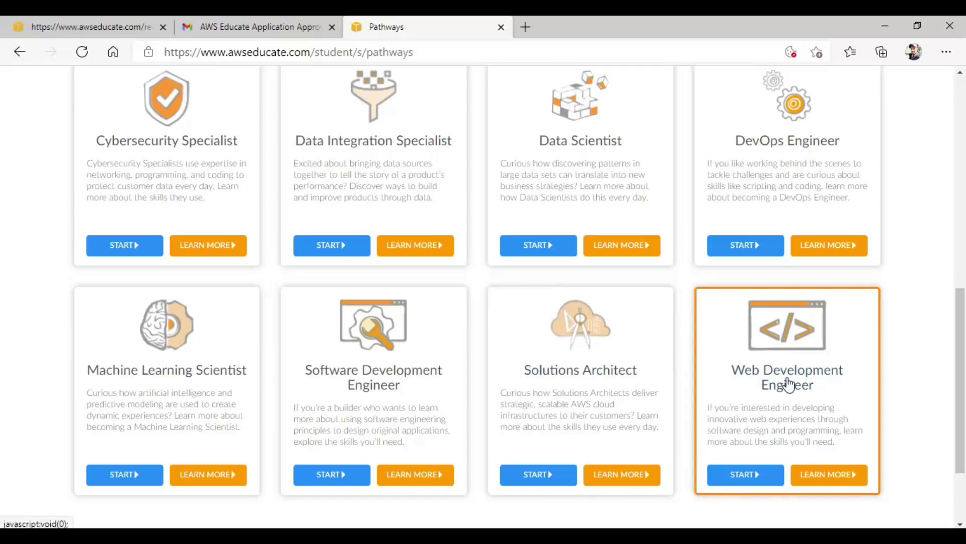
{"action": "scroll", "coordinate": [788, 383], "scroll_direction": "up", "scroll_amount": 3}
{"action": "scroll", "coordinate": [788, 383], "scroll_direction": "up", "scroll_amount": 3}
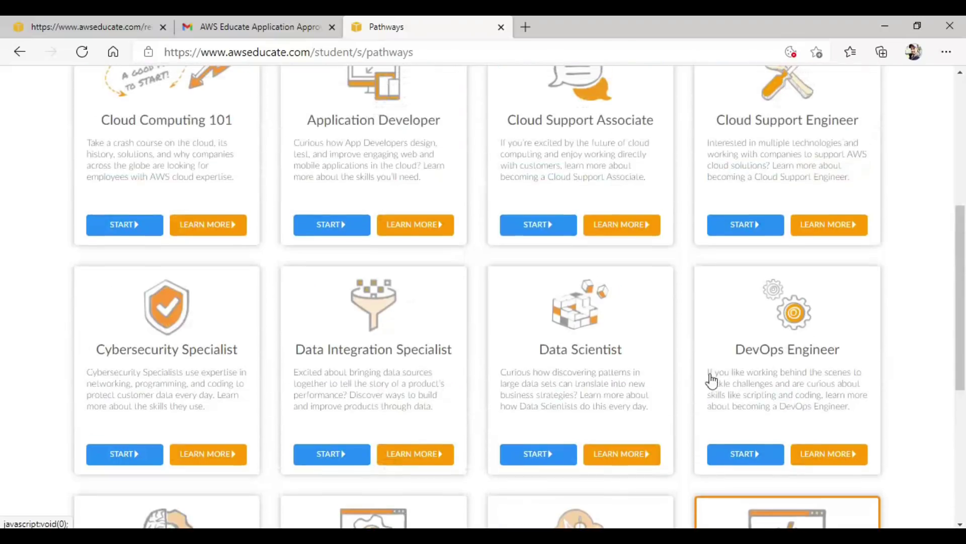
{"action": "scroll", "coordinate": [397, 322], "scroll_direction": "up", "scroll_amount": 1}
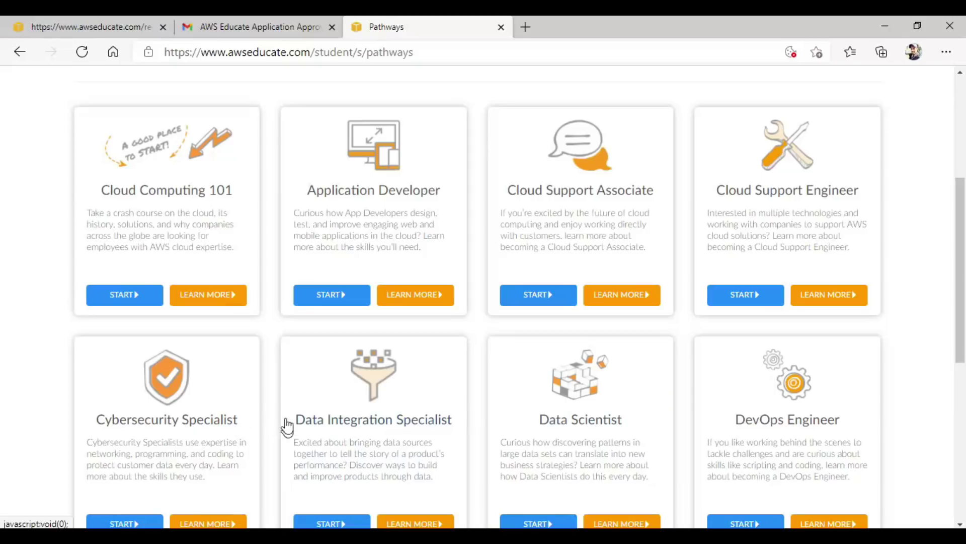
{"action": "scroll", "coordinate": [463, 345], "scroll_direction": "down", "scroll_amount": 2}
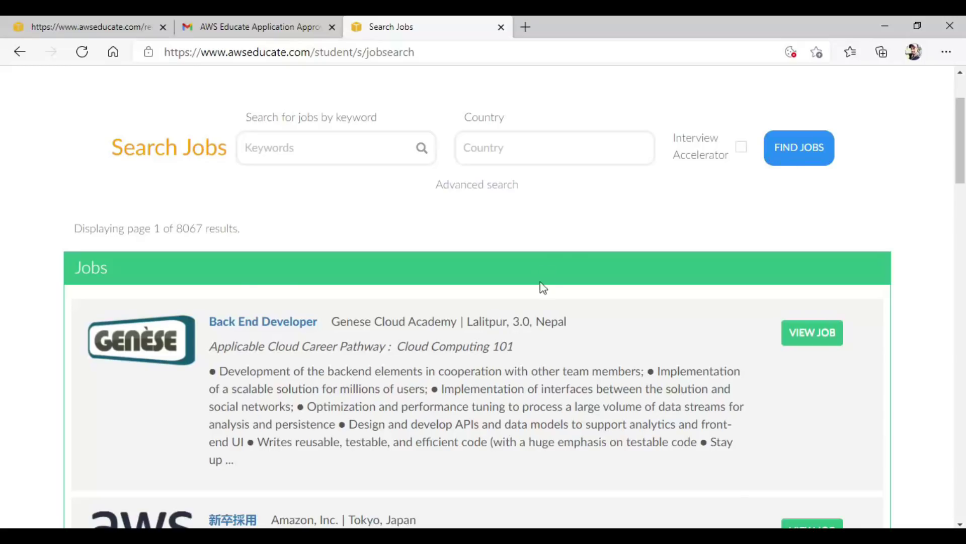
{"action": "scroll", "coordinate": [566, 337], "scroll_direction": "down", "scroll_amount": 6}
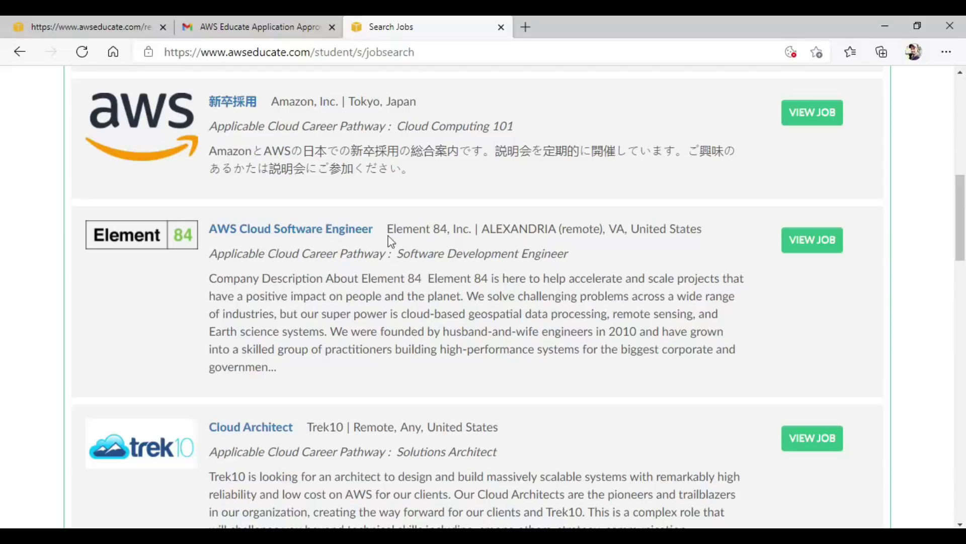
{"action": "scroll", "coordinate": [476, 390], "scroll_direction": "down", "scroll_amount": 1}
{"action": "scroll", "coordinate": [475, 390], "scroll_direction": "down", "scroll_amount": 3}
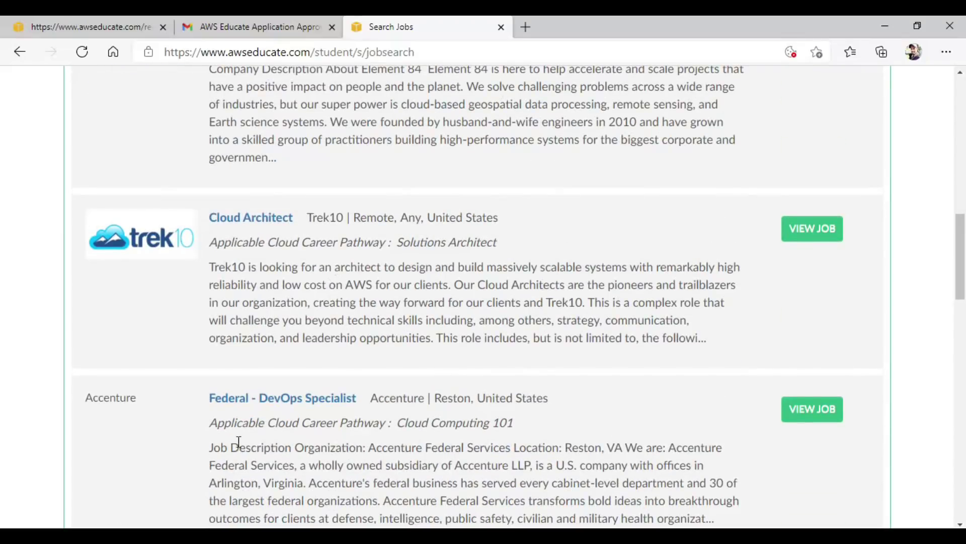
{"action": "scroll", "coordinate": [565, 415], "scroll_direction": "down", "scroll_amount": 5}
{"action": "scroll", "coordinate": [579, 411], "scroll_direction": "down", "scroll_amount": 3}
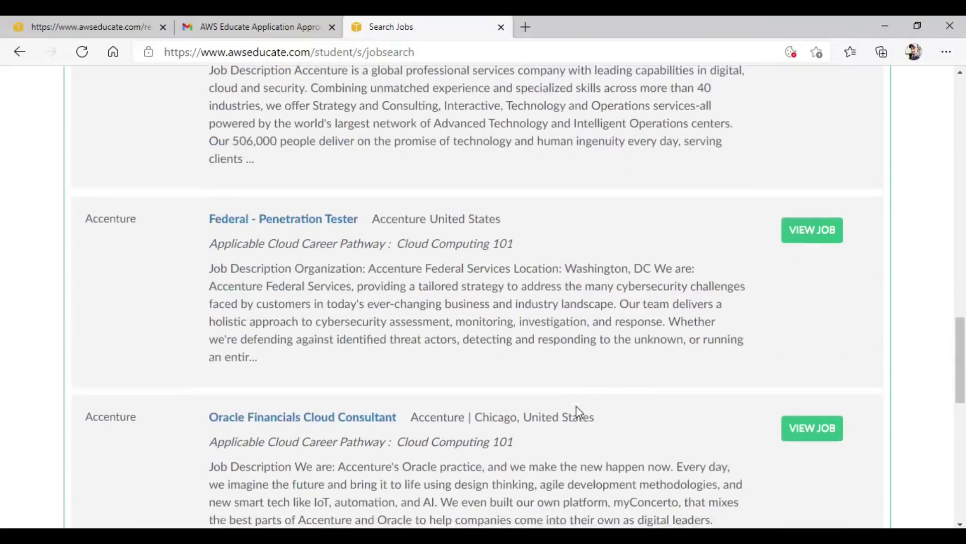
{"action": "scroll", "coordinate": [579, 411], "scroll_direction": "down", "scroll_amount": 5}
{"action": "scroll", "coordinate": [578, 411], "scroll_direction": "up", "scroll_amount": 1}
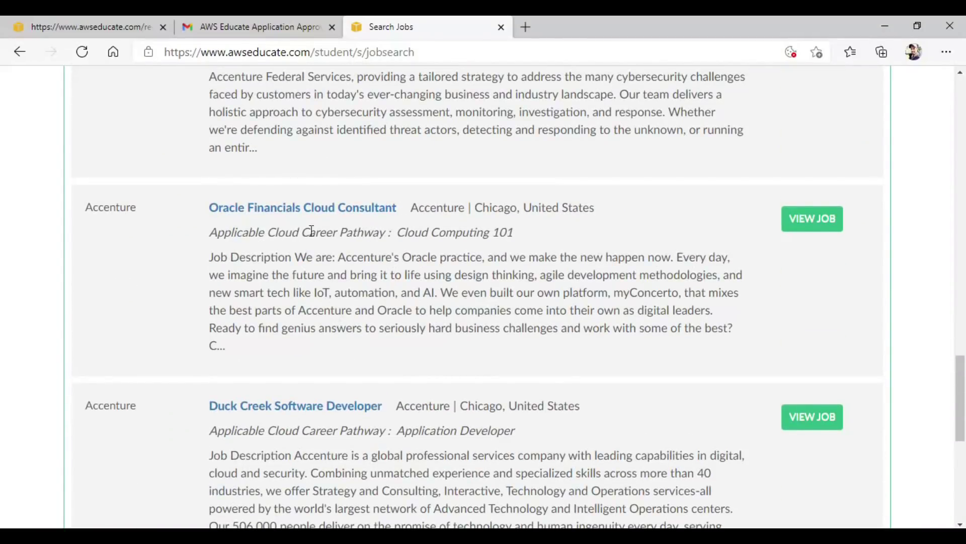
{"action": "key", "text": "alt+Left"}
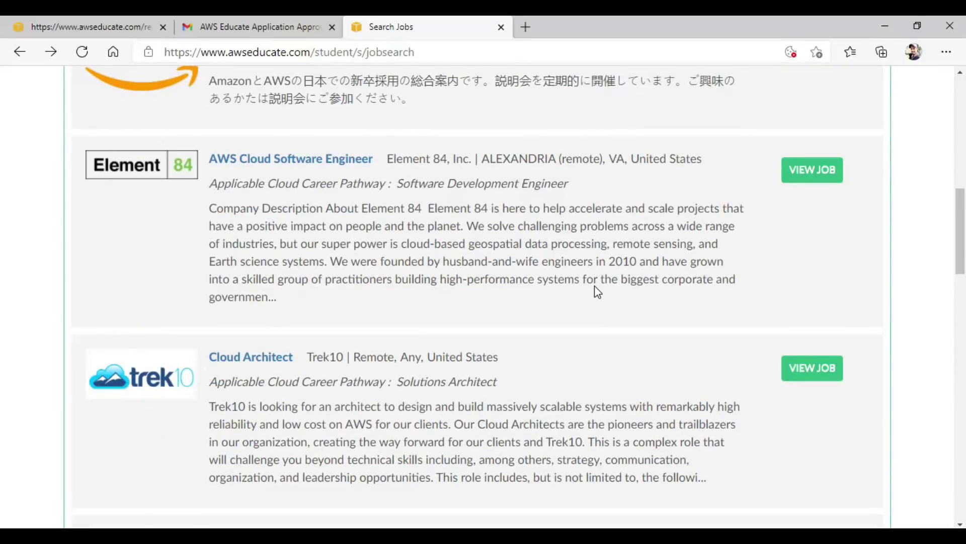